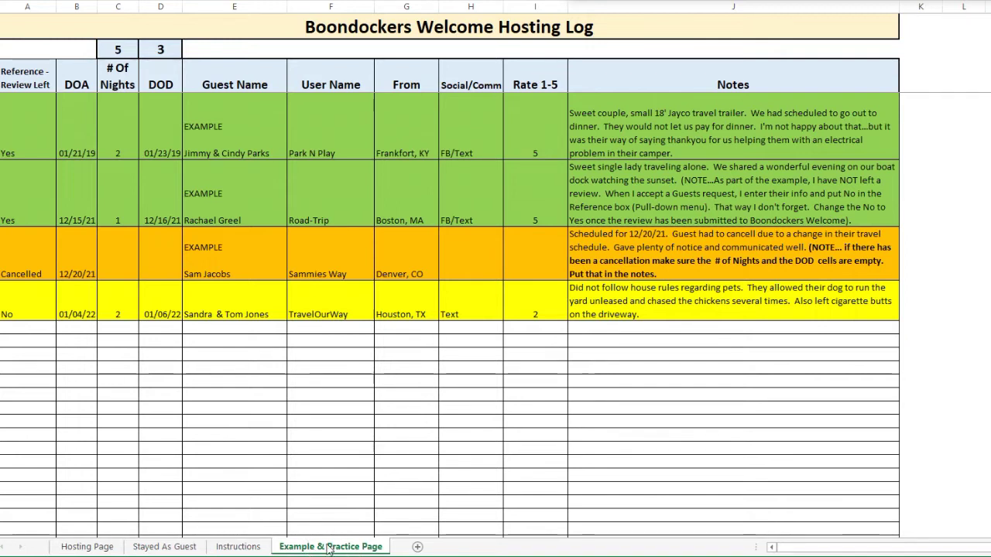
- Look over the Instructions, Stayed As Guest and Hosting Page sheets of the log workbook
click(234, 549)
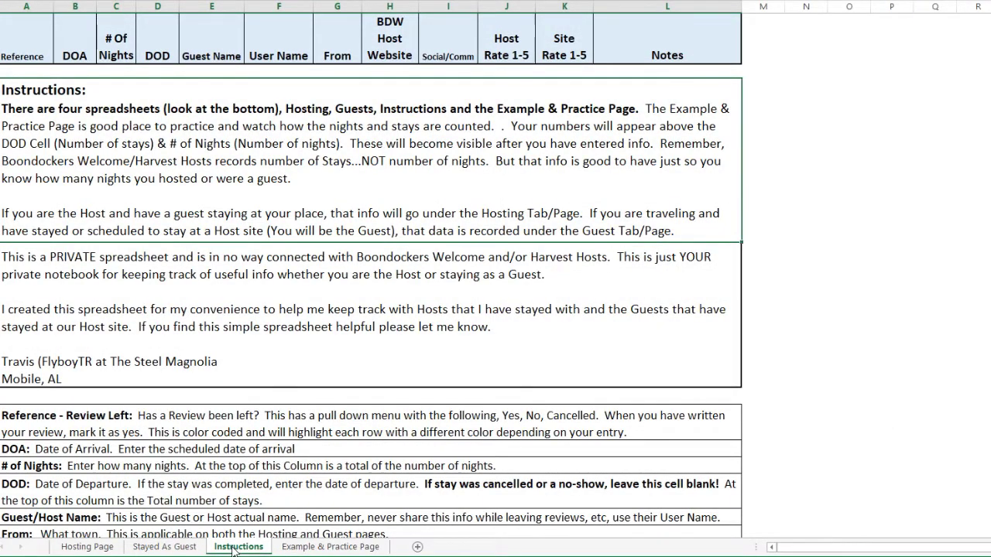
click(163, 549)
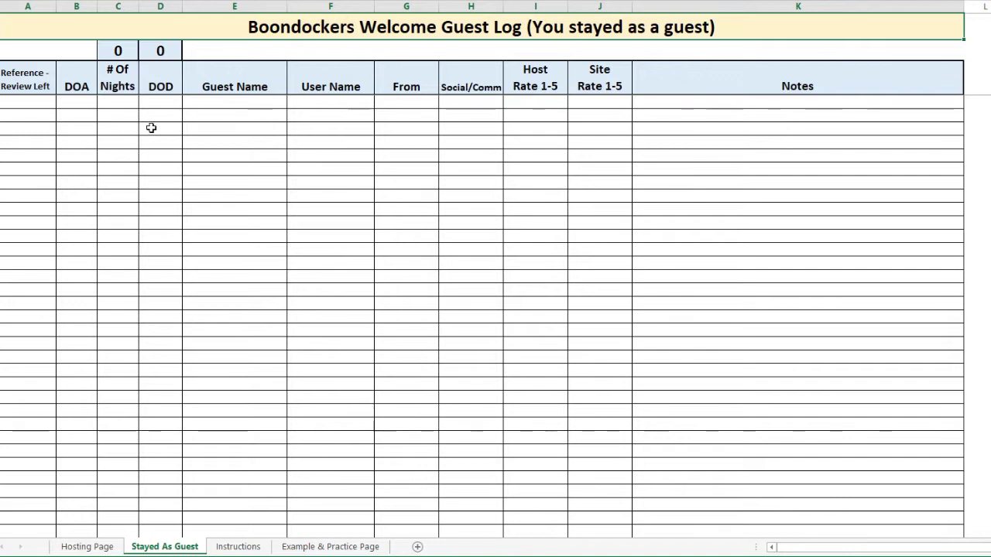
click(78, 549)
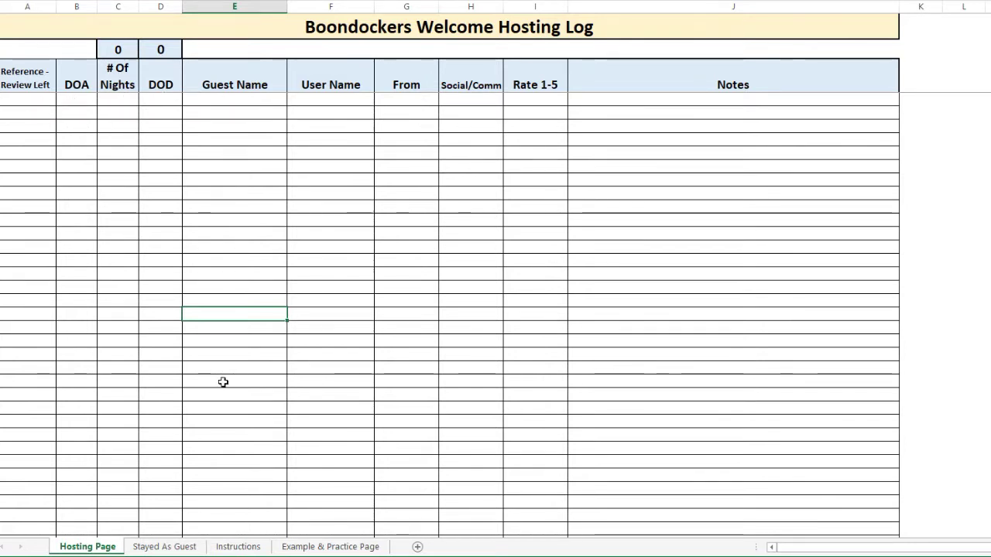
- On the Example & Practice Page, set Reference - Review Left to No in the first empty row
click(334, 546)
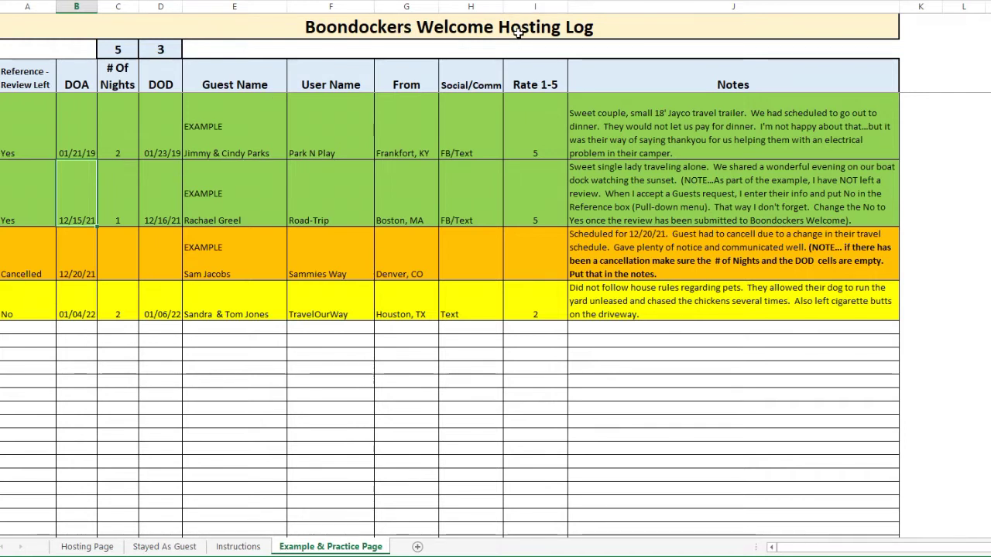
click(16, 331)
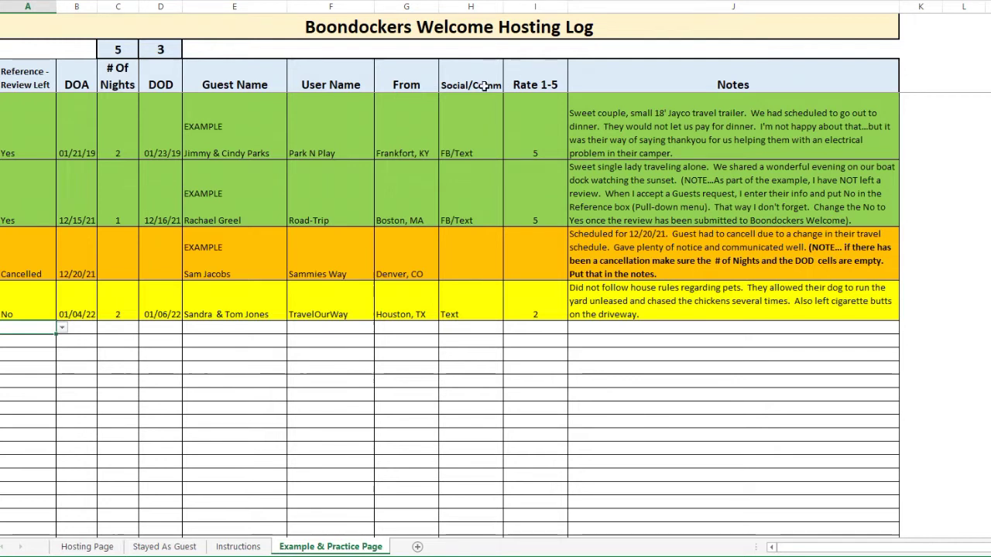
click(61, 329)
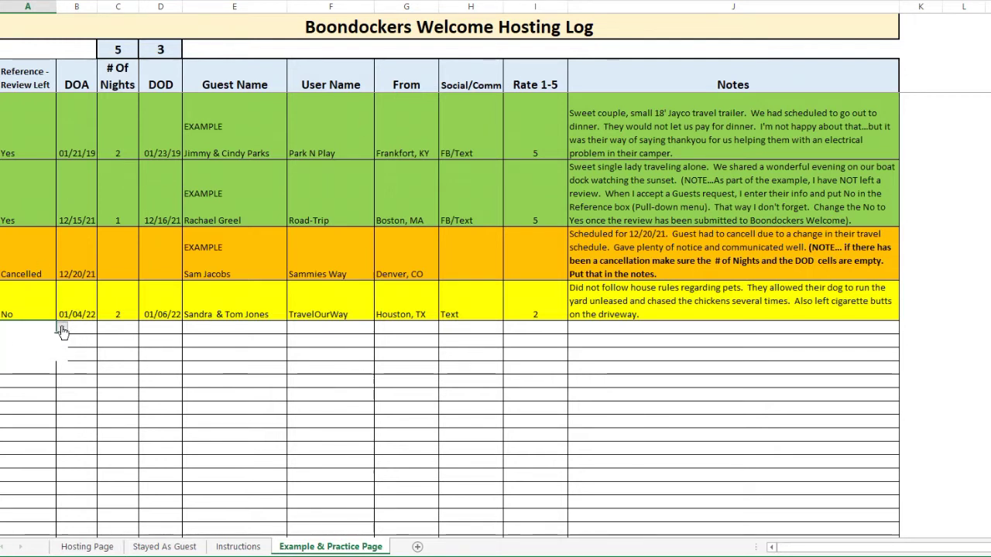
click(9, 348)
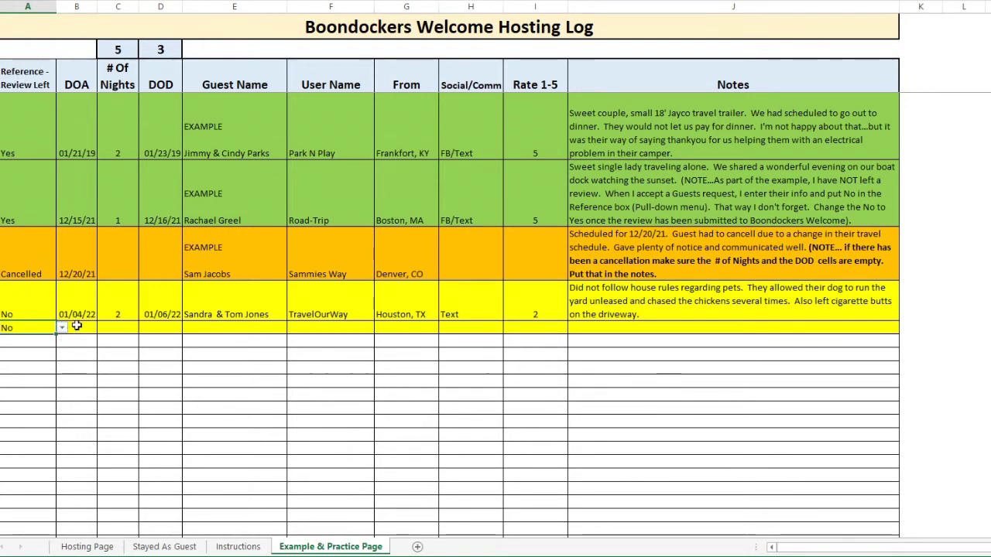
- Record the new row's stay with DOA 01/15/22, 2 nights and DOD 01/17/22
click(78, 327)
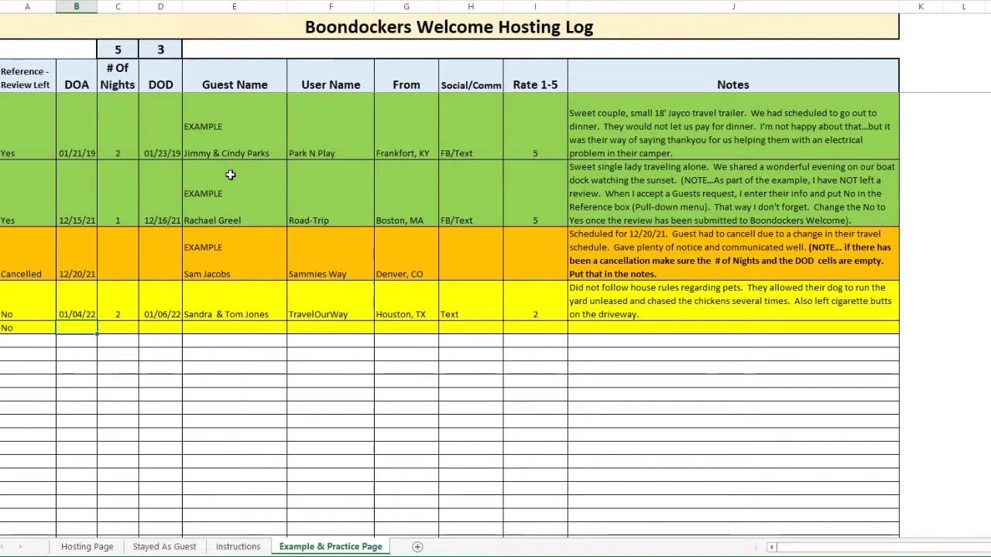
text(1/)
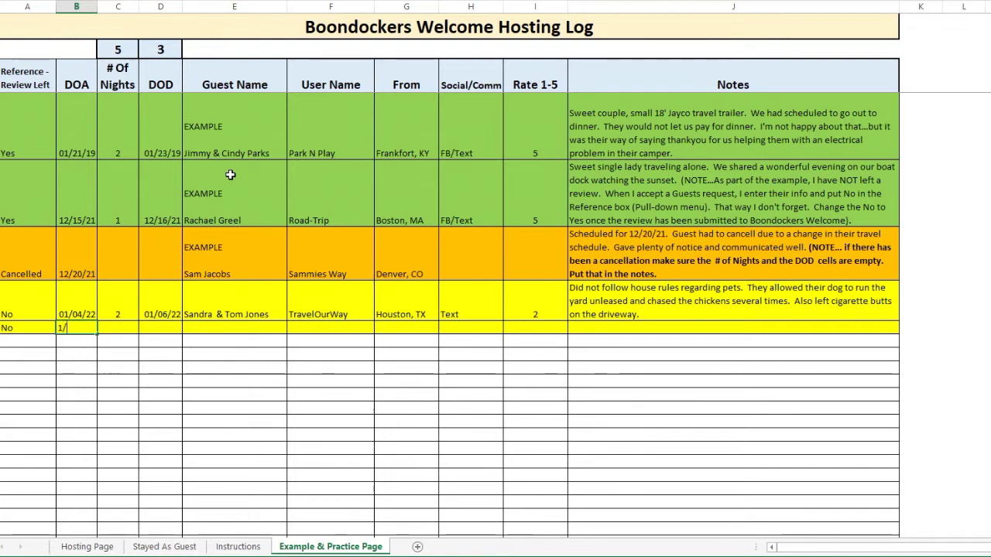
text(15/22)
key(Return)
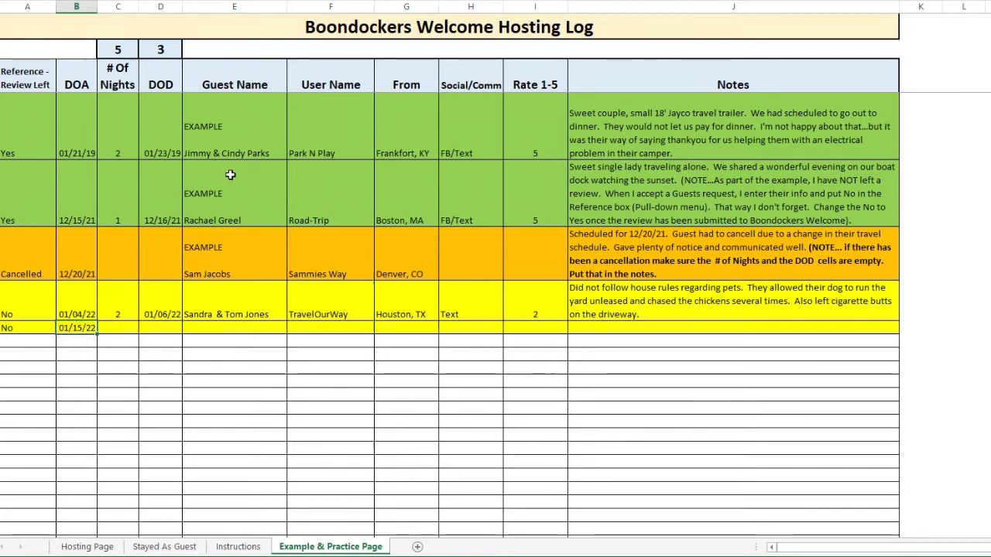
key(Tab)
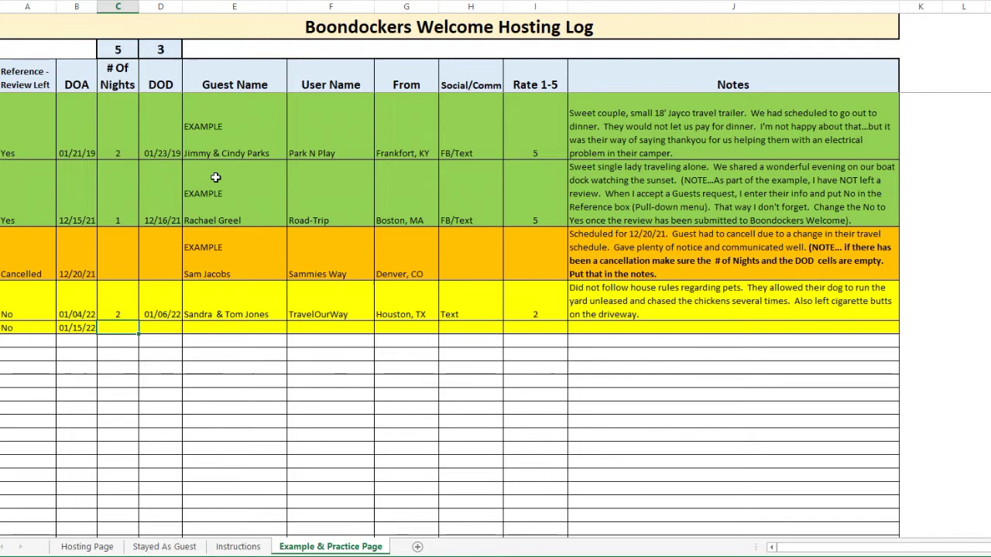
text(2)
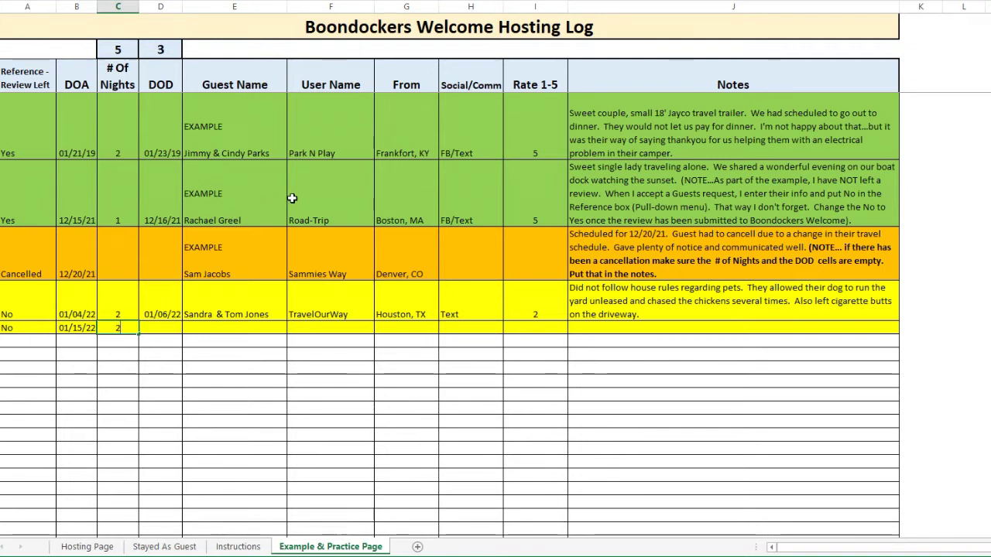
click(160, 329)
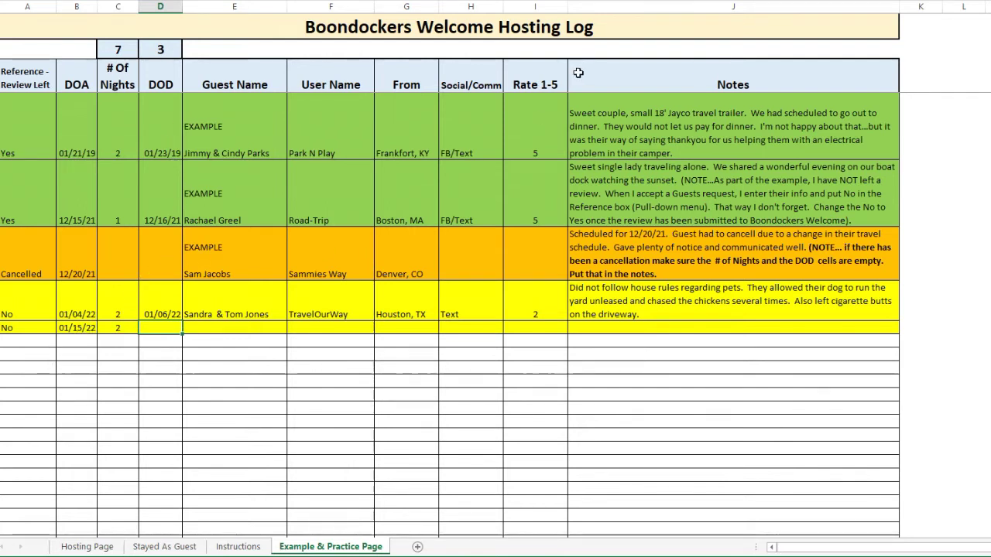
text(01/17/22)
key(Tab)
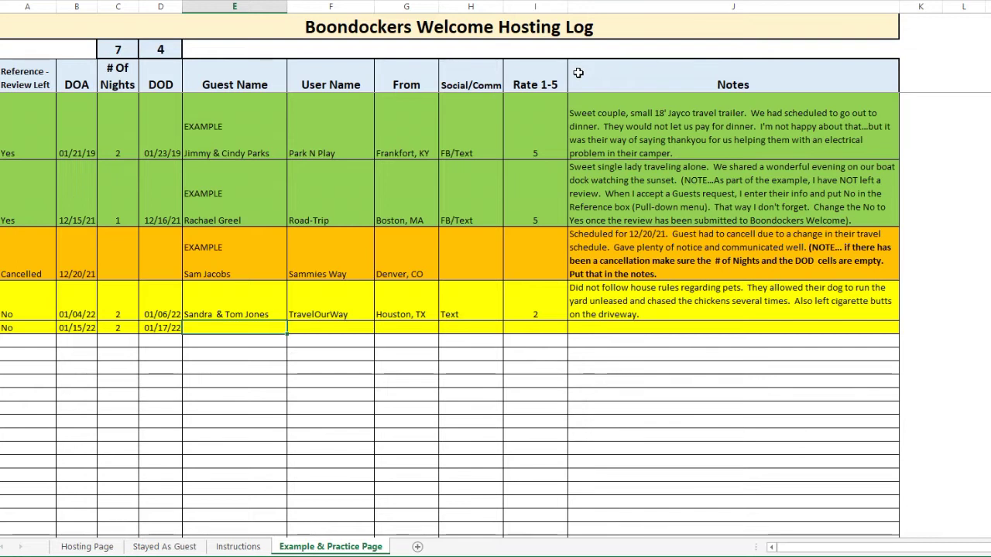
- Fill in the new row's guest name and user name, with From as Mobile, AL and Social/Comm as Text
text(Travis)
key(Tab)
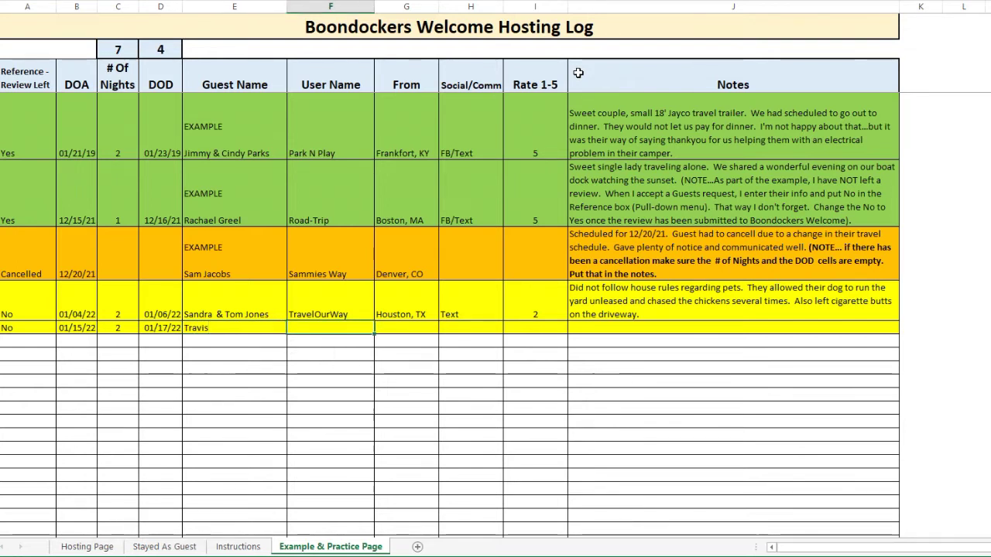
text(Flyboytr)
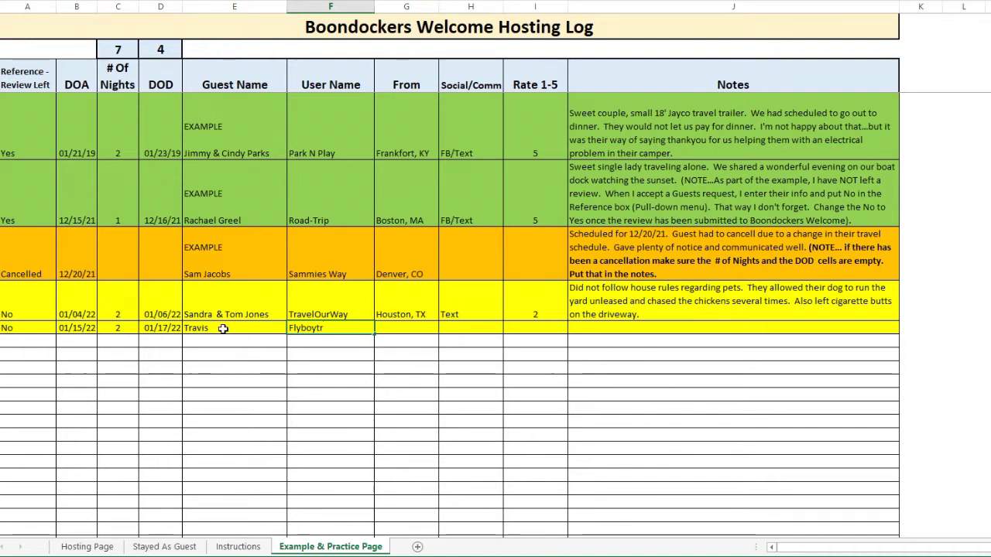
click(396, 329)
text(Mobile, AL)
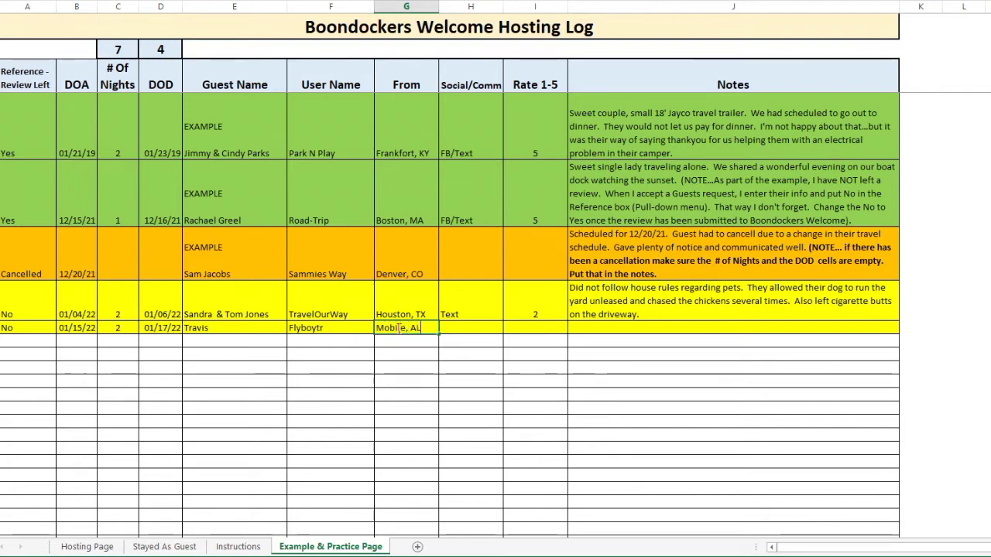
key(Tab)
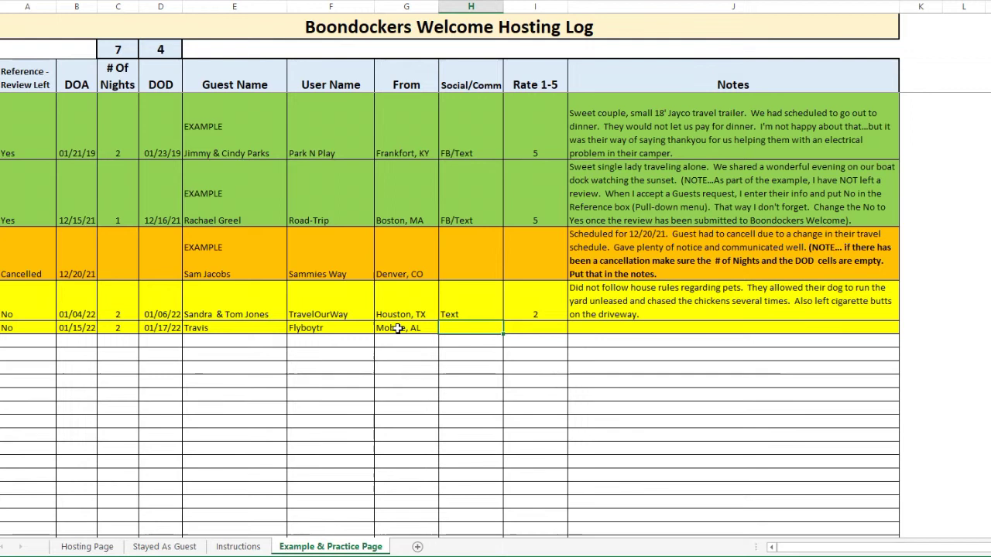
text(Text)
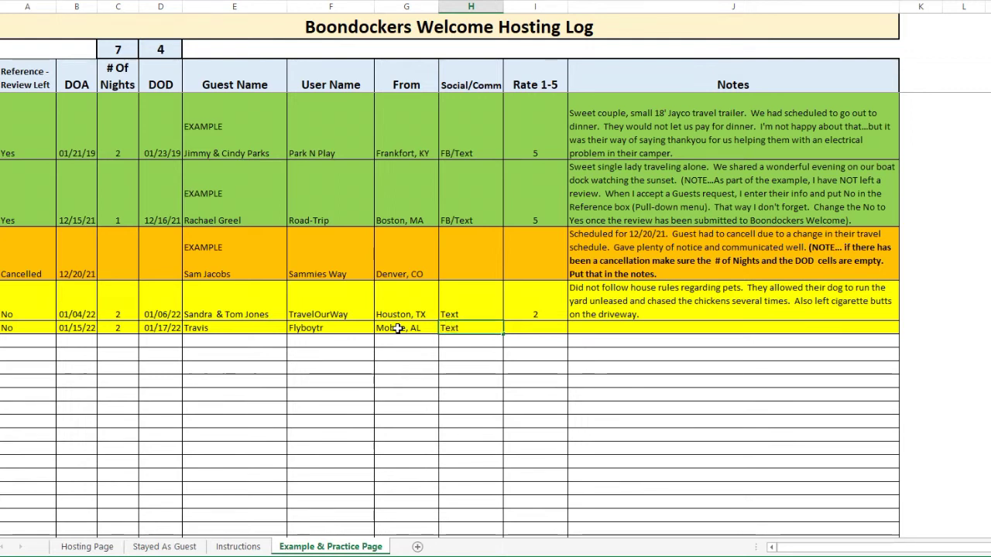
- Leave the new row's rating blank and enter the note "40' motorhome. 2 cats. Couple."
key(Tab)
key(Tab)
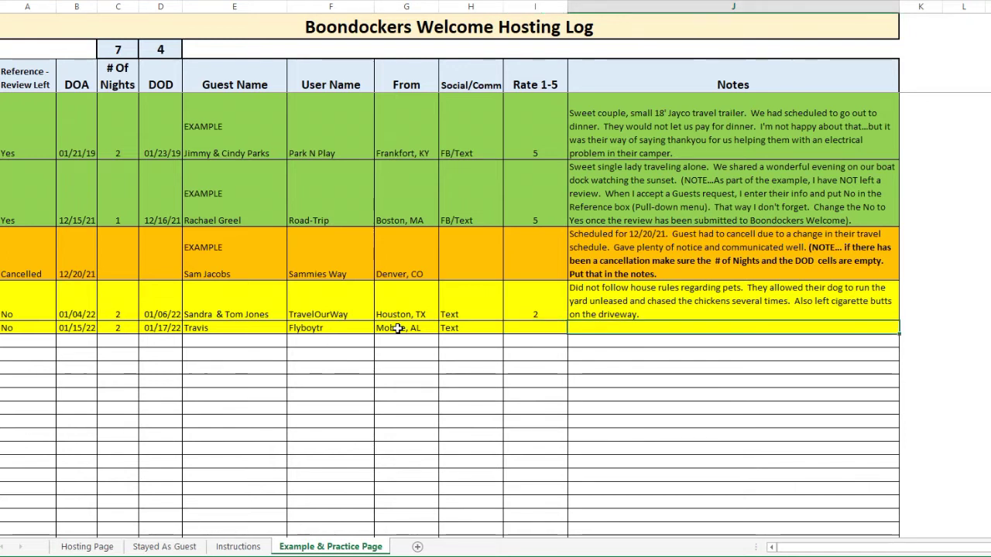
text(40' mo)
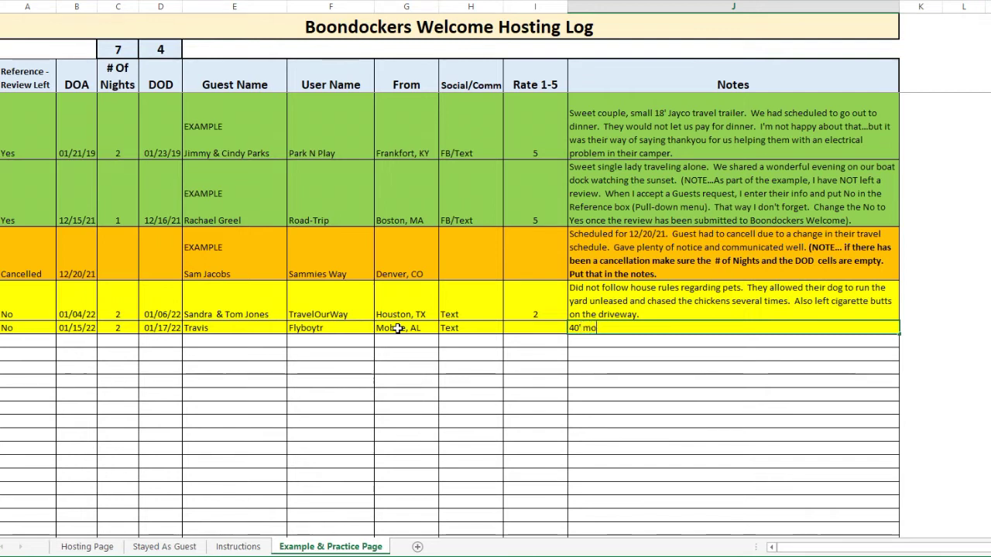
text(torhome)
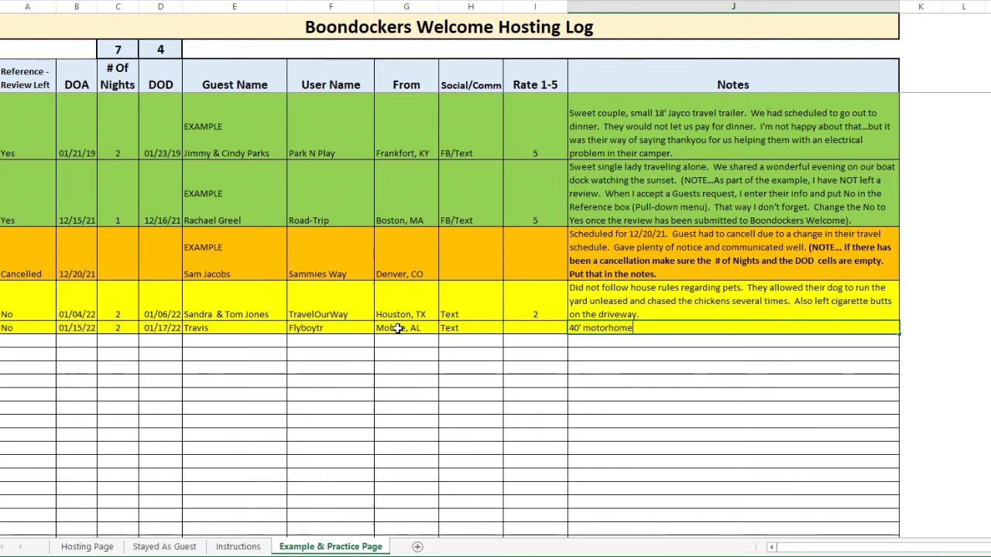
text(. )
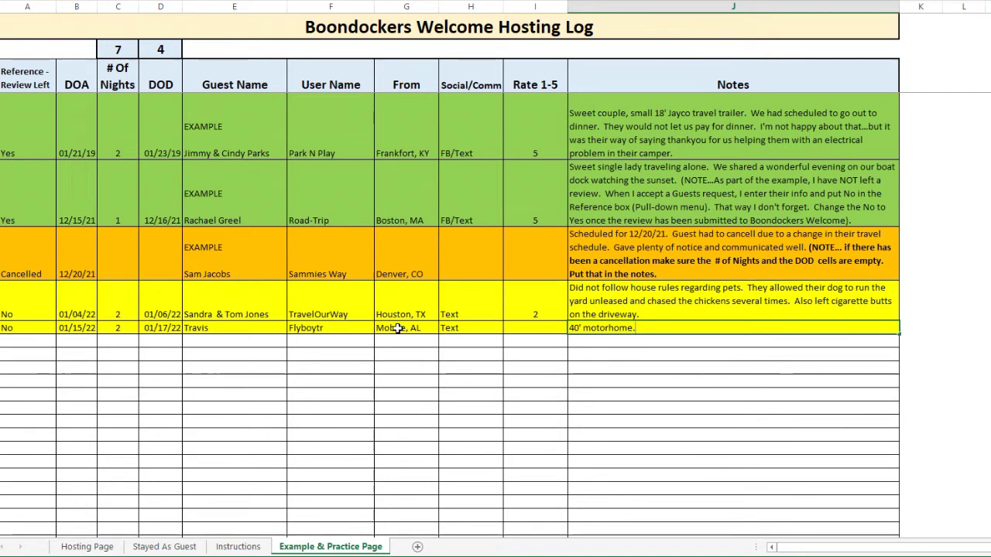
text(2 cats. m)
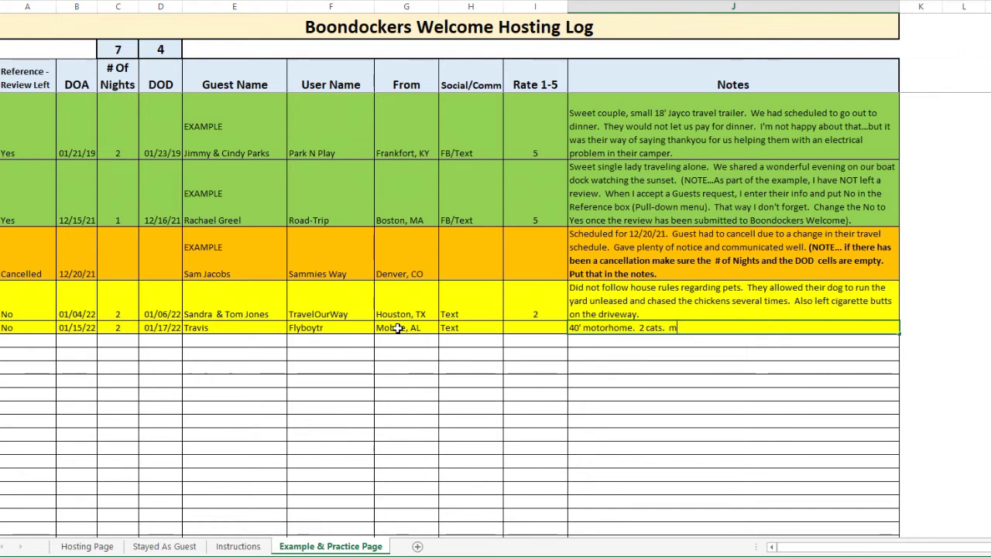
text(arcoup)
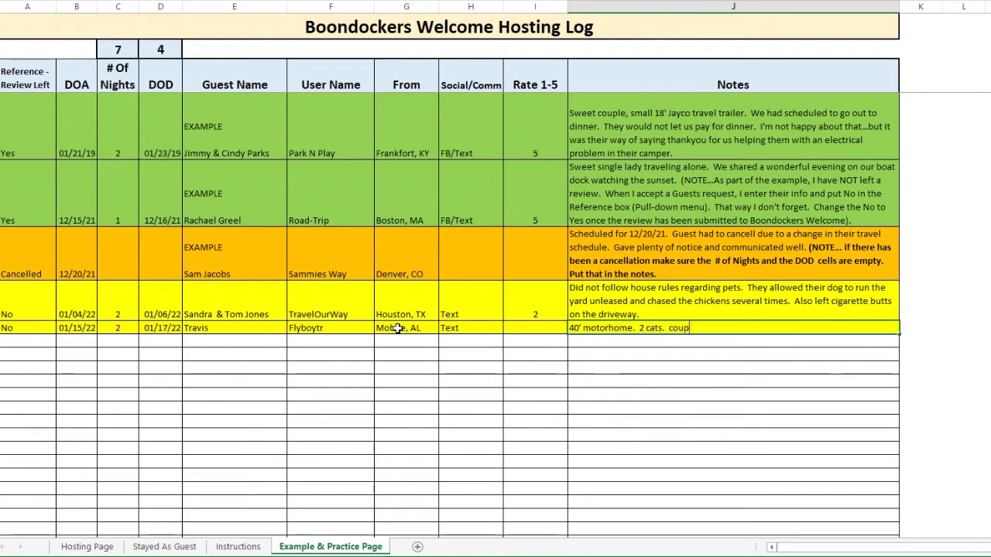
text(le.)
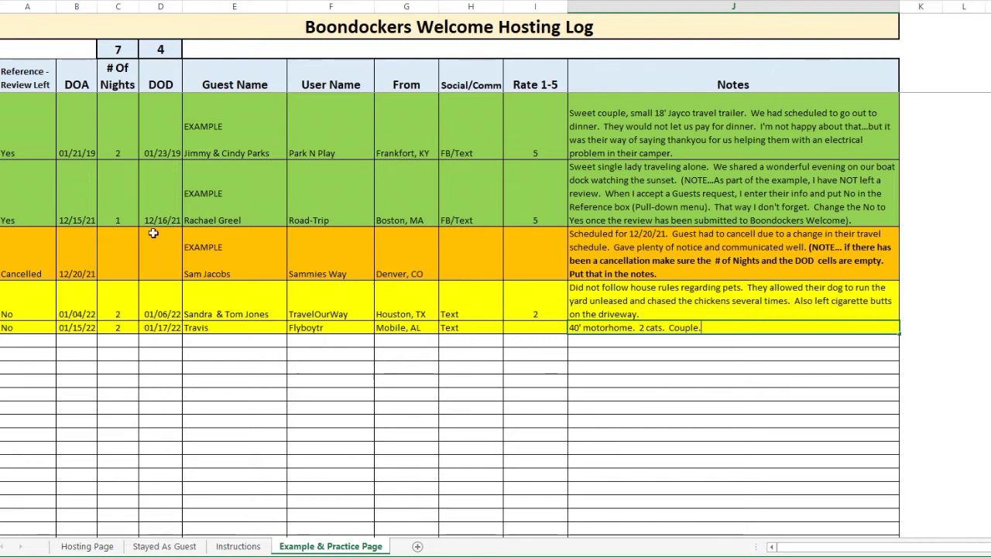
- Examine the cancelled row's # Of Nights and DOD cells and the 01/04/22 stay's rating and notes
drag(115, 253, 150, 255)
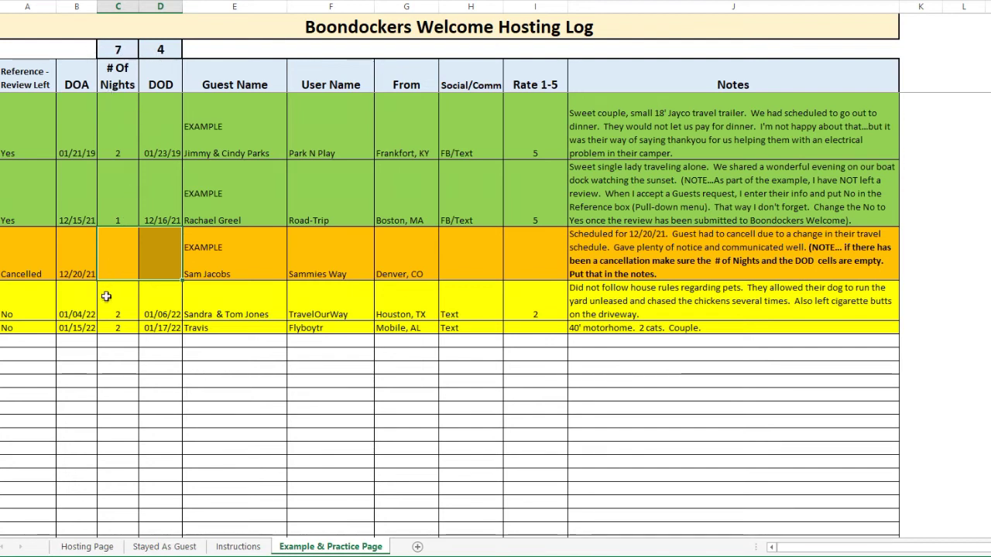
click(113, 378)
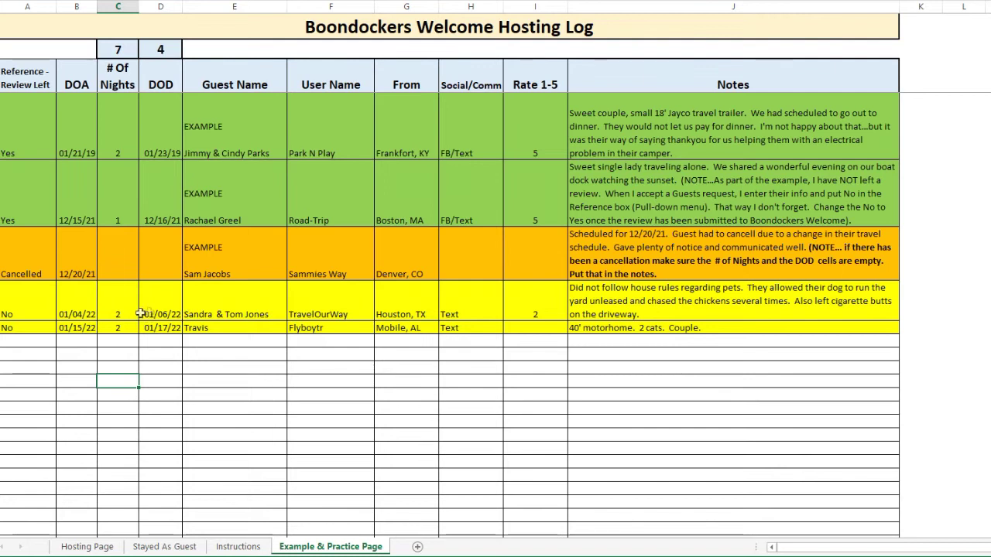
click(539, 315)
text(2)
key(Return)
click(655, 306)
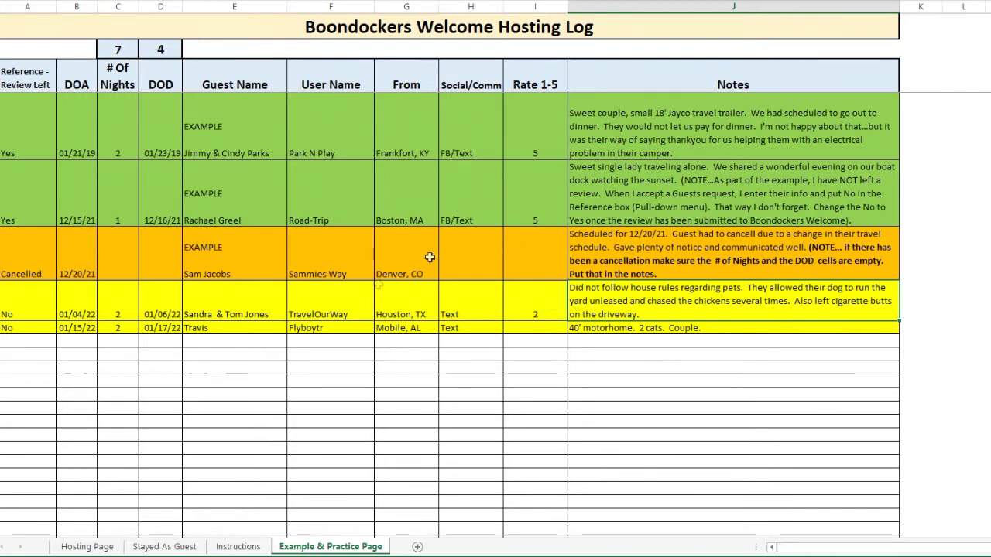
- On the Stayed As Guest sheet, enter a Host Rate of 5 and a Site Rate of 4 in the first row
click(86, 546)
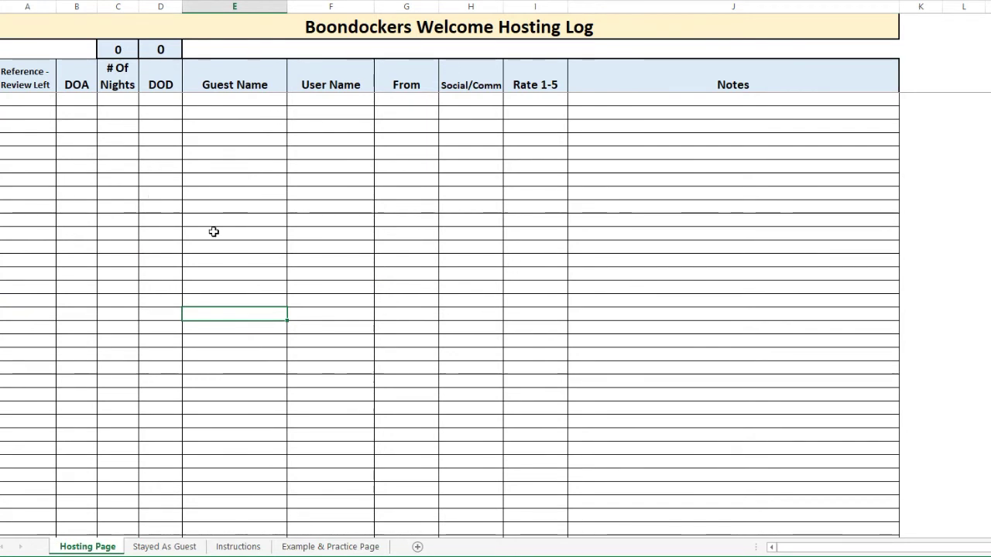
click(165, 548)
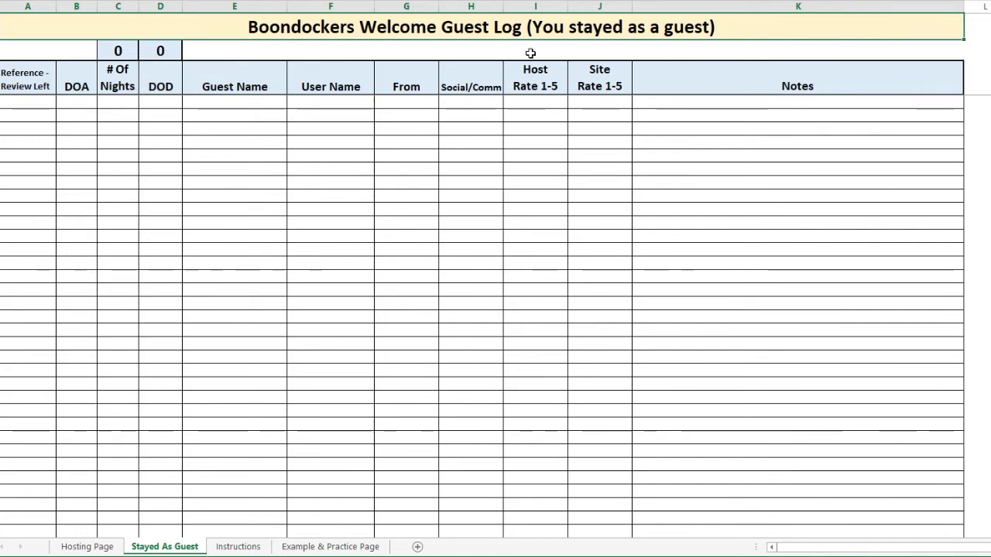
click(526, 103)
text(5)
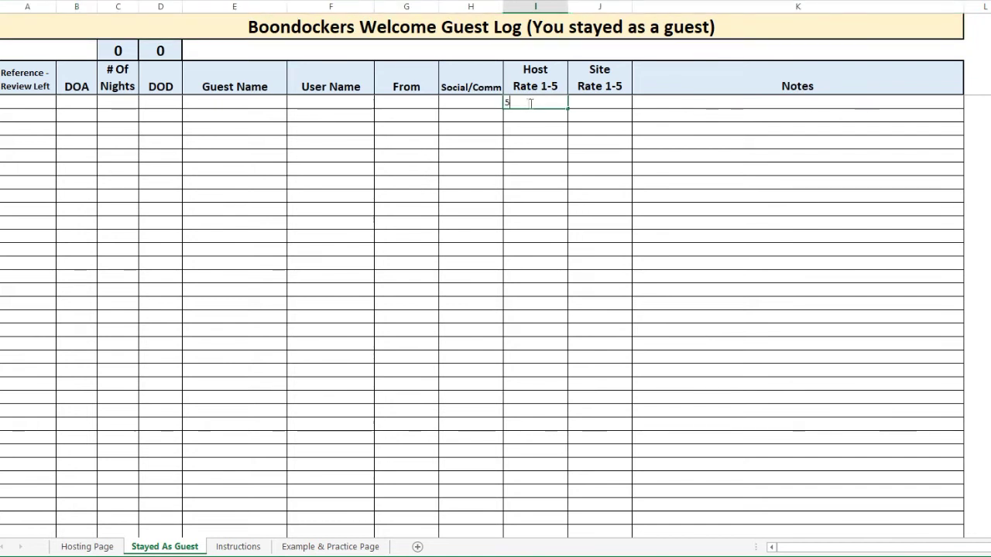
click(601, 103)
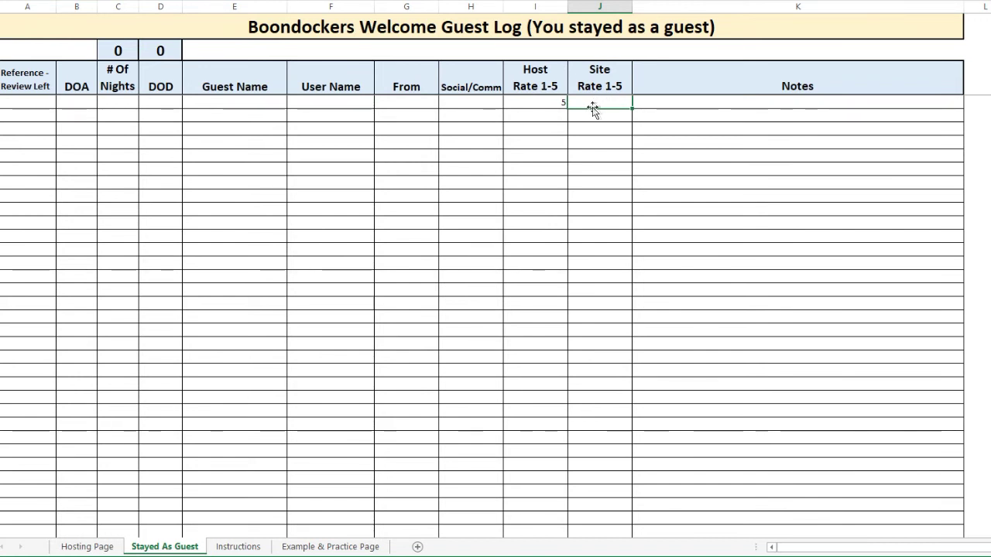
text(4)
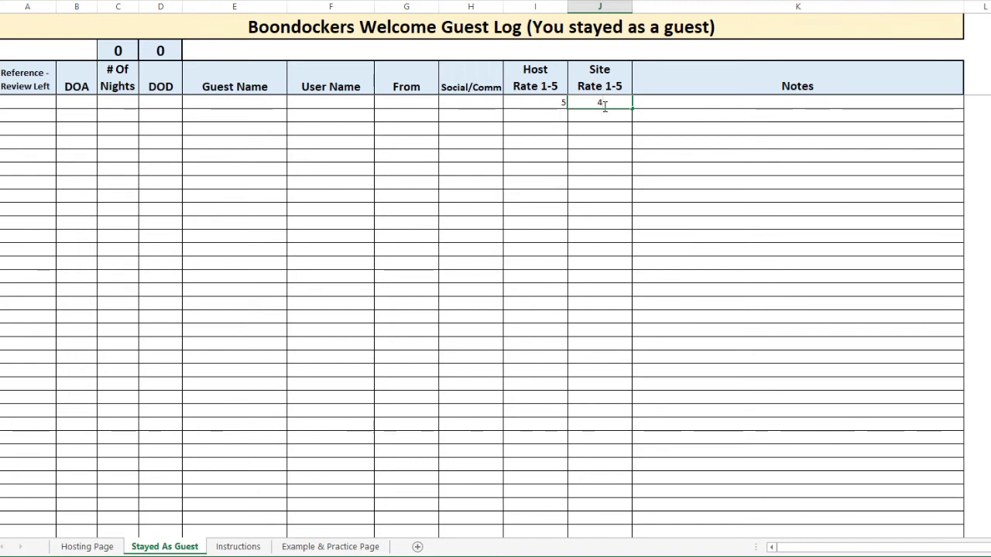
click(686, 102)
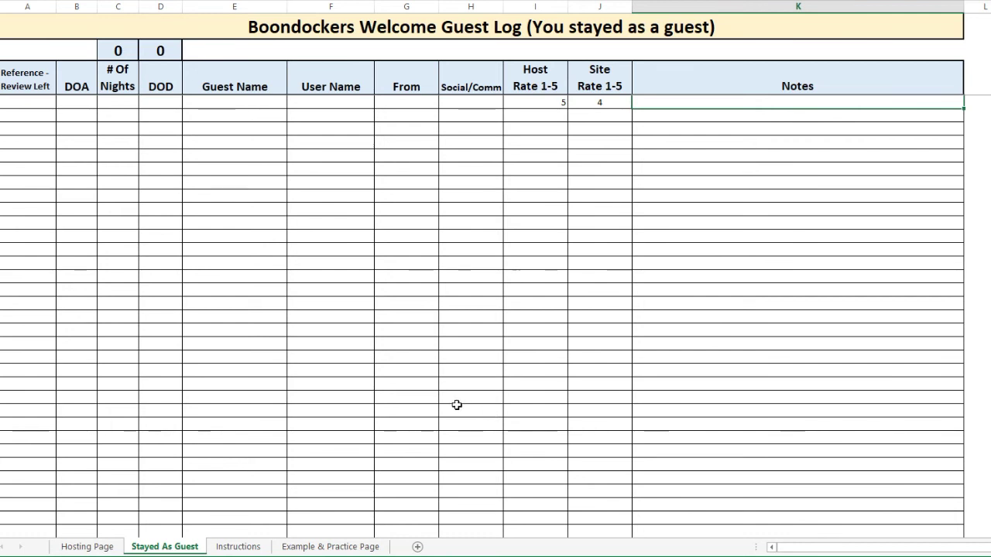
- Revisit all four sheets of the workbook, finishing on Stayed As Guest
click(328, 547)
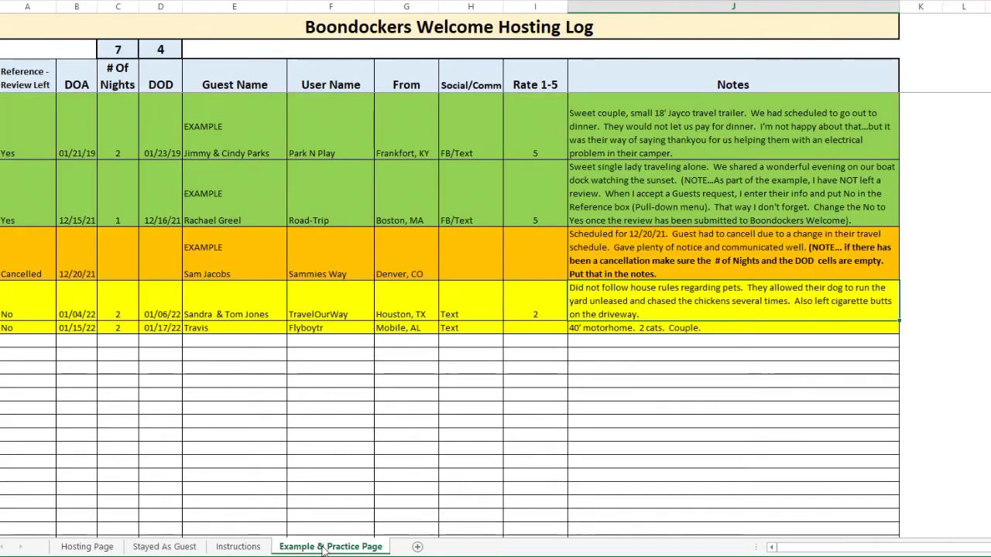
click(238, 547)
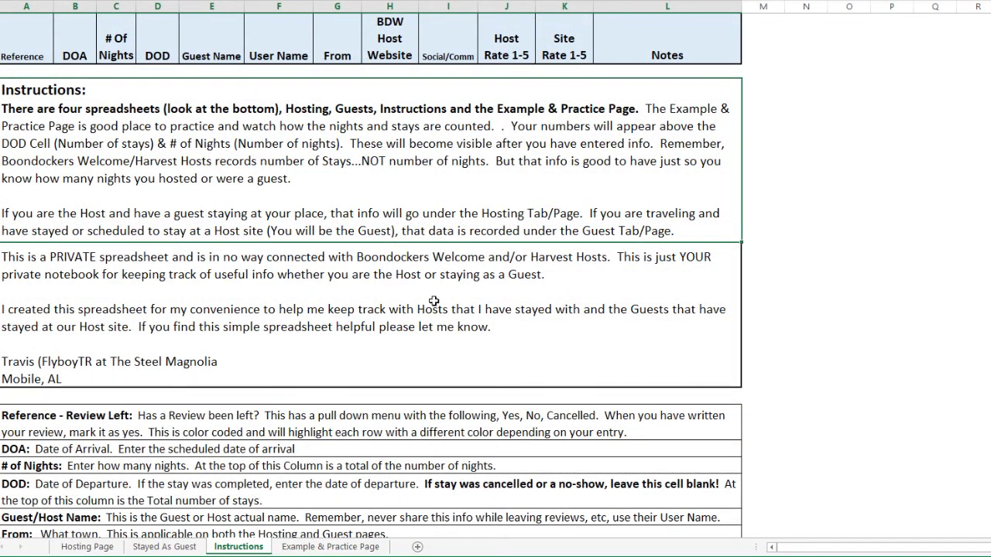
click(159, 547)
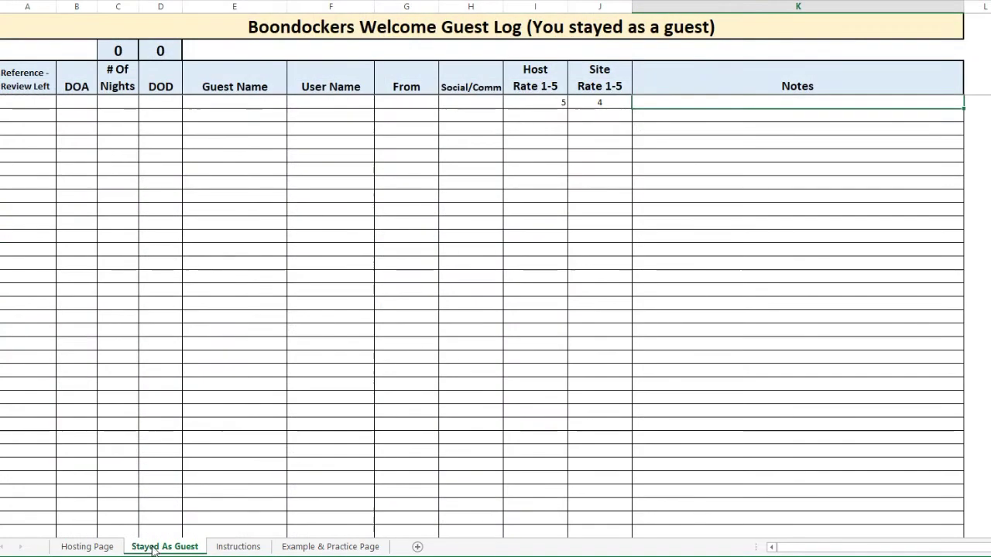
click(88, 547)
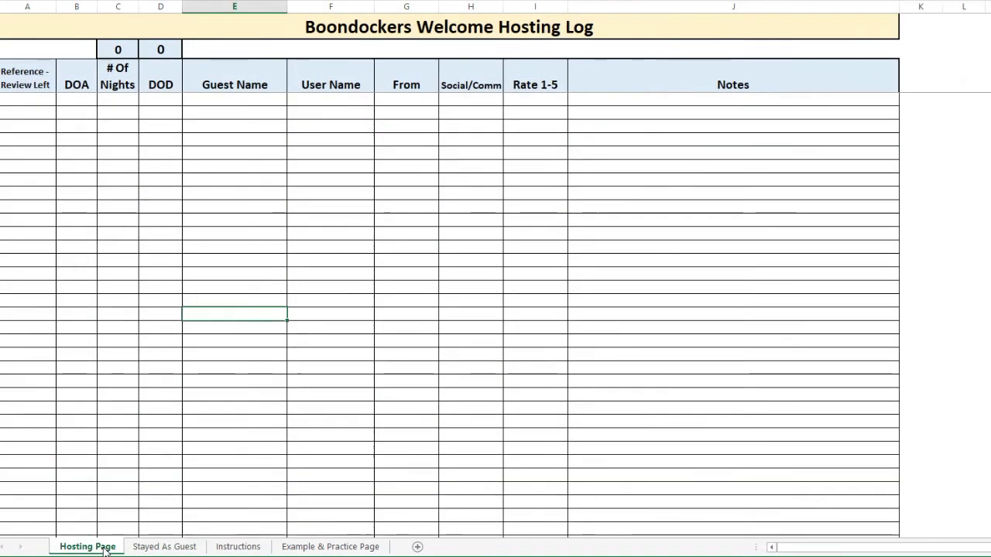
click(177, 549)
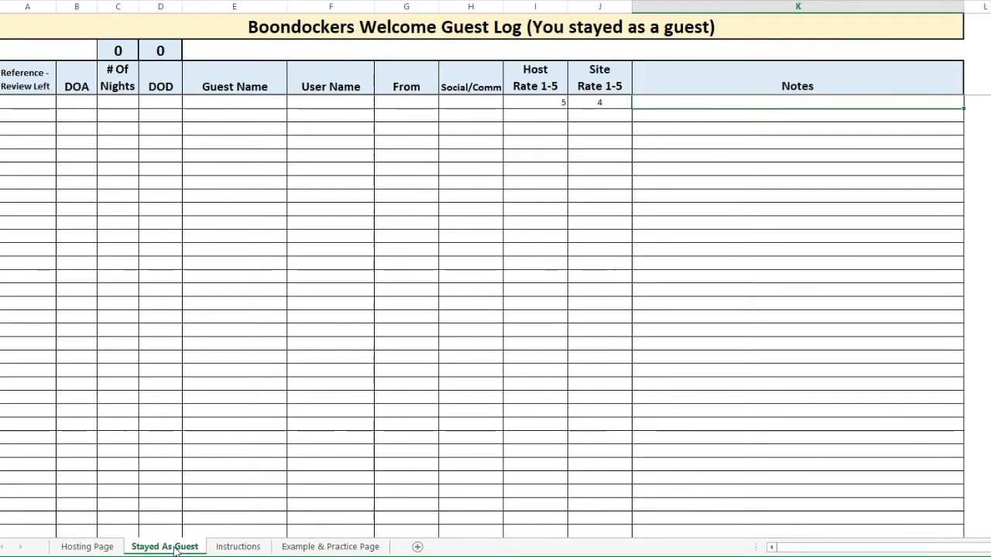